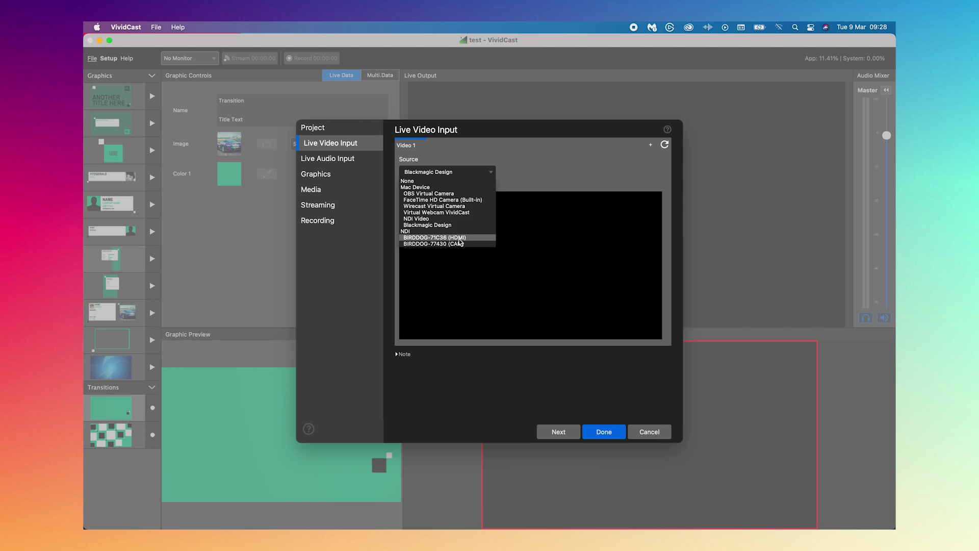
Add a second live video input with BIRDDOG-71C36 (HDMI) as its source and apply the project setup
{"action": "left_click", "coordinate": [650, 147]}
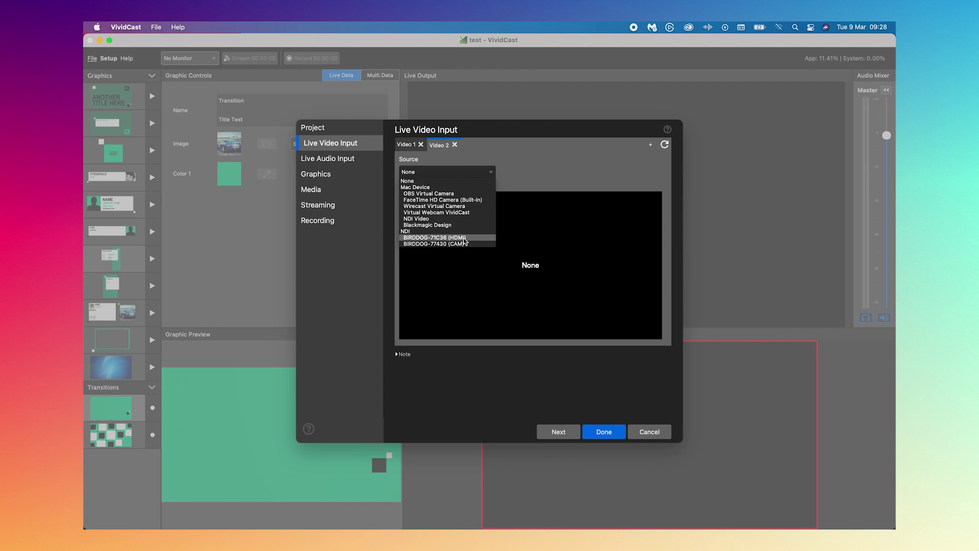
{"action": "left_click", "coordinate": [464, 238]}
{"action": "left_click", "coordinate": [601, 431]}
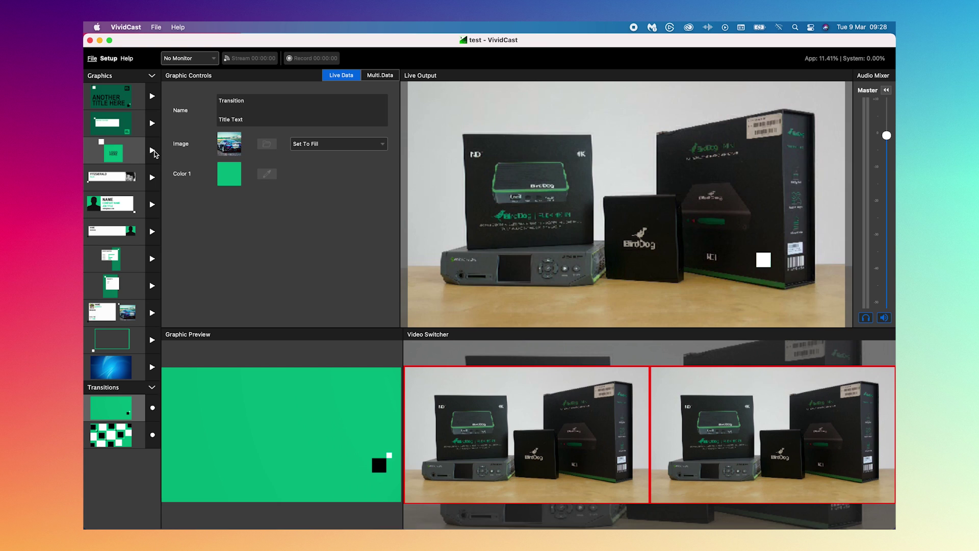
Play the name, company and job title graphic over the live output and trigger the "Another Title Here" graphic
{"action": "left_click", "coordinate": [152, 206]}
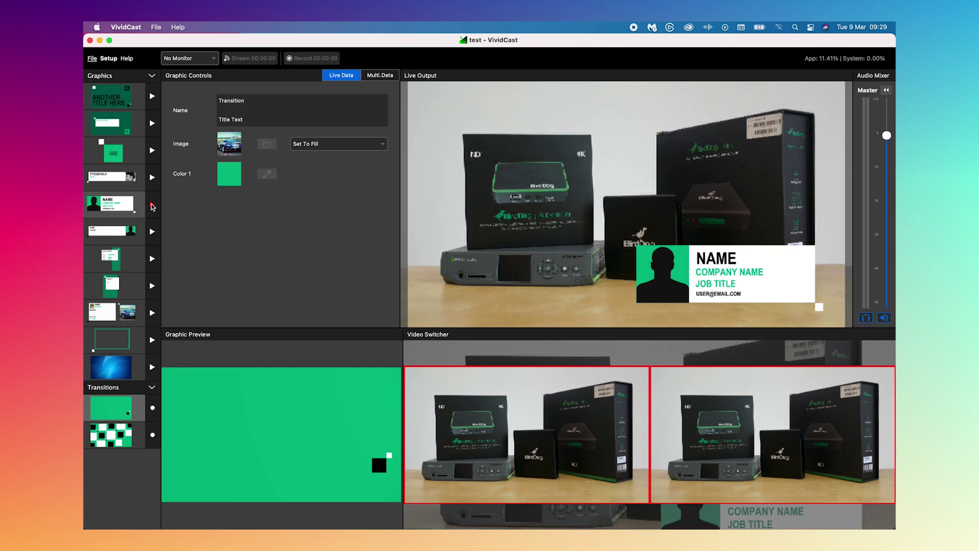
{"action": "left_click", "coordinate": [152, 97]}
{"action": "left_click", "coordinate": [152, 96]}
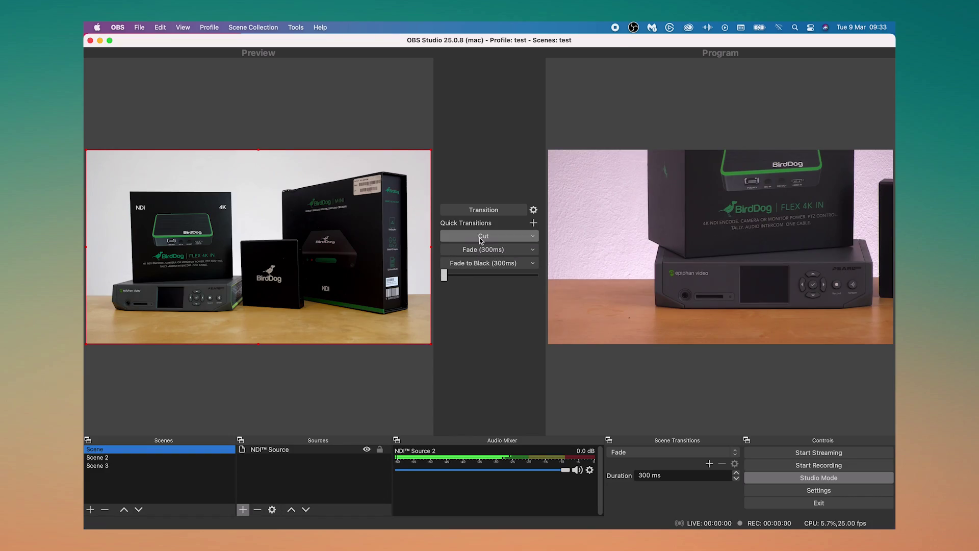
In OBS, cut the first scene to the program output and follow it with a cut to Scene 3
{"action": "left_click", "coordinate": [481, 238]}
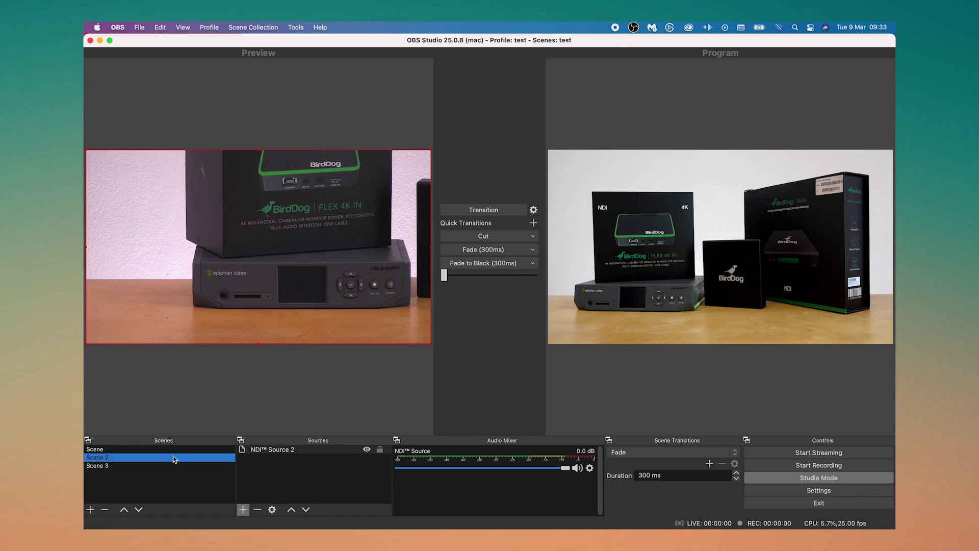
{"action": "left_click", "coordinate": [152, 466]}
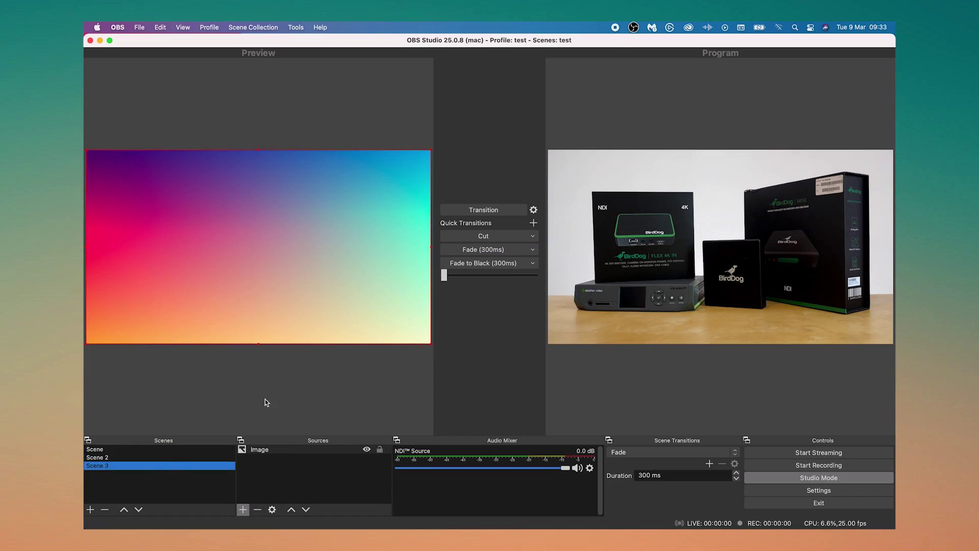
{"action": "left_click", "coordinate": [479, 238]}
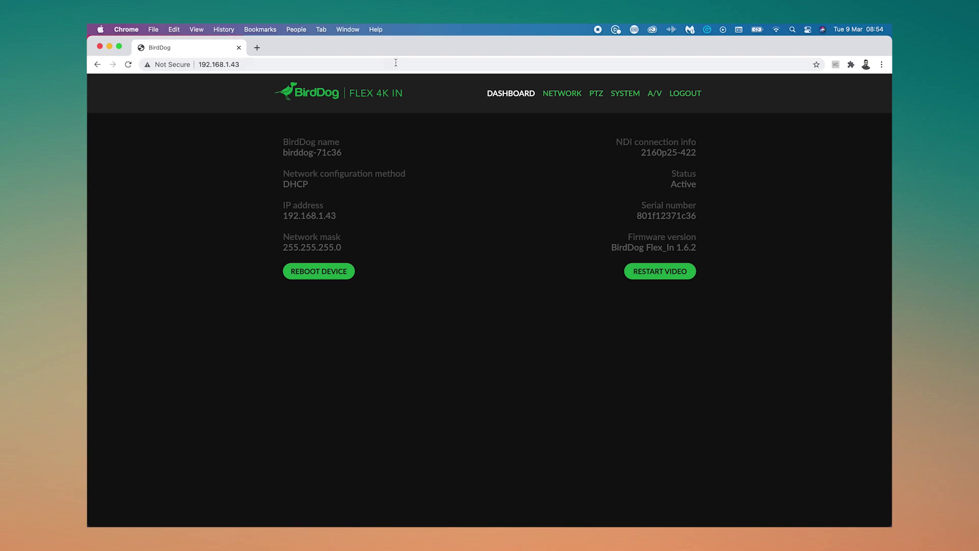
In Chrome, open the BirdDog Flex 4K In A/V settings and examine the video input and NDI encode options
{"action": "left_click", "coordinate": [652, 94]}
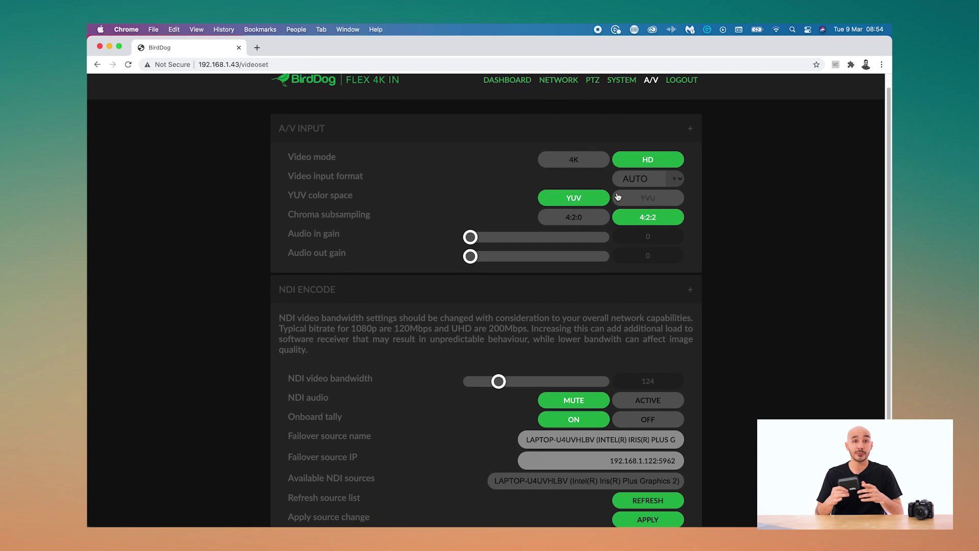
{"action": "left_click", "coordinate": [600, 228]}
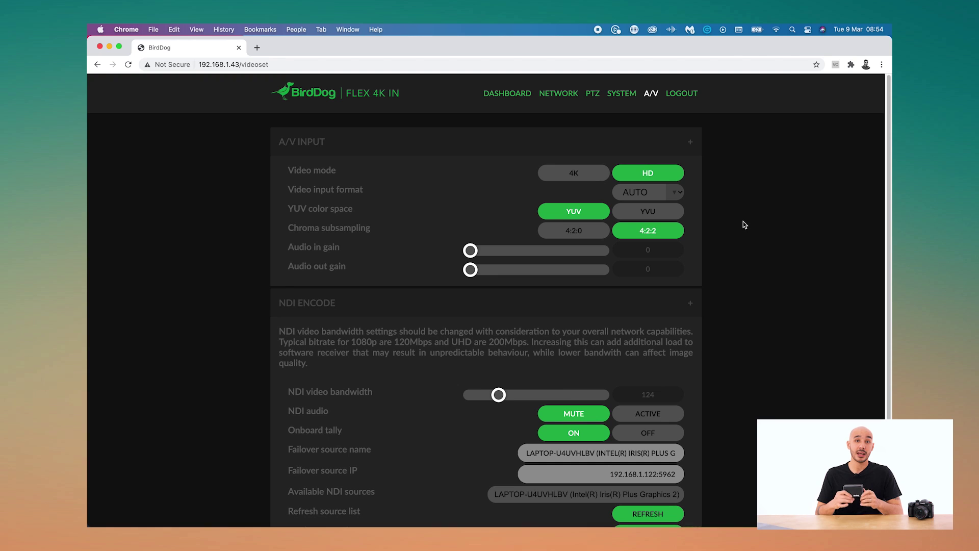
{"action": "scroll", "coordinate": [744, 221], "scroll_direction": "down", "scroll_amount": 1}
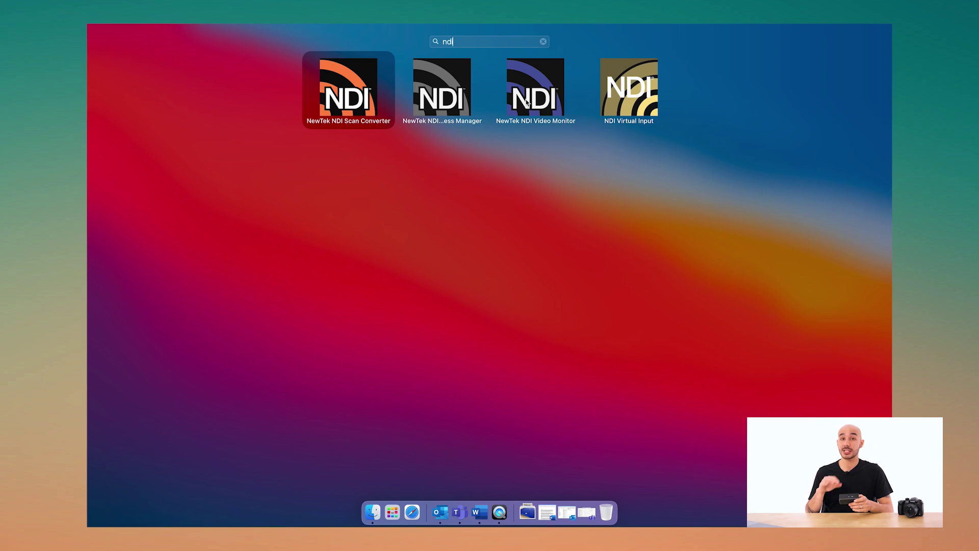
Open NewTek NDI Video Monitor and record a clip of the BIRDDOG-71C36 (HDMI) feed to the Desktop folder
{"action": "left_click", "coordinate": [526, 102]}
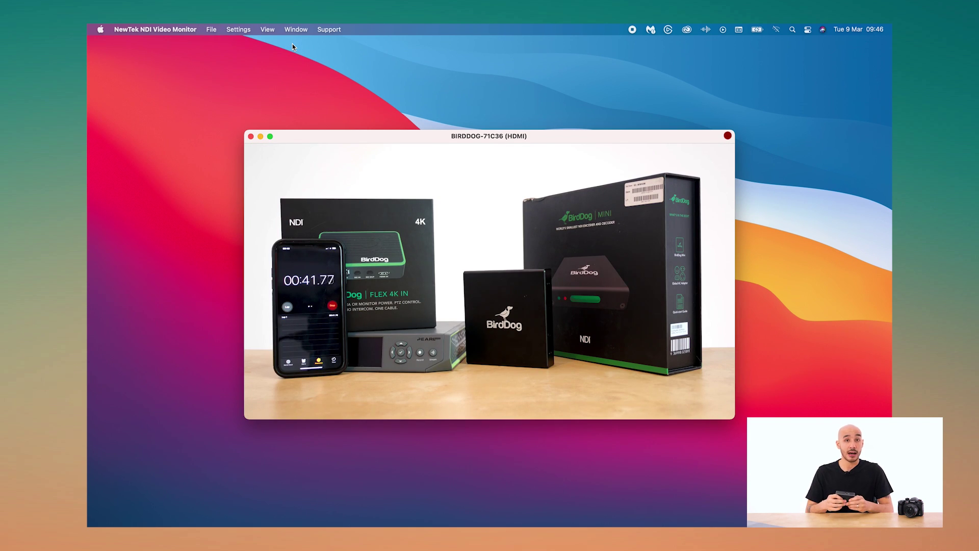
{"action": "left_click", "coordinate": [250, 31]}
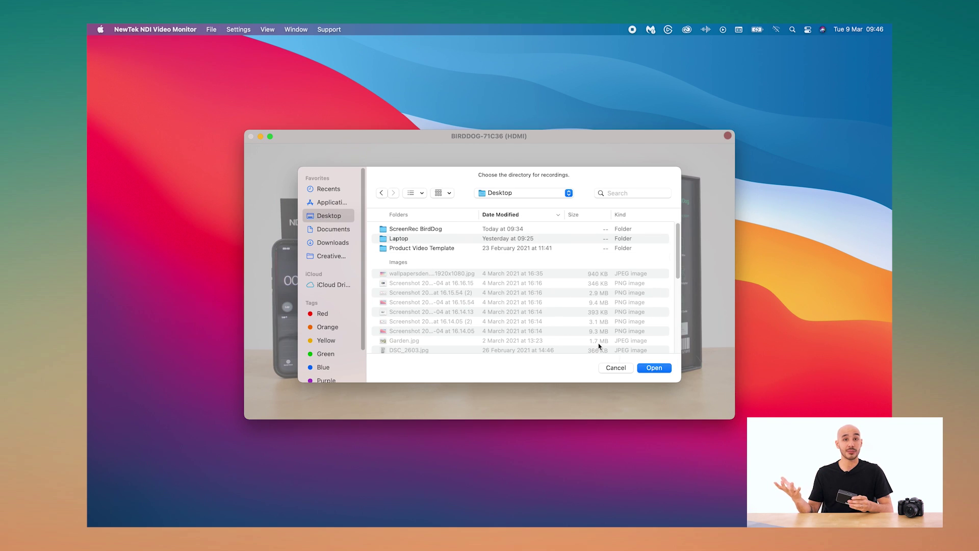
{"action": "left_click", "coordinate": [652, 368]}
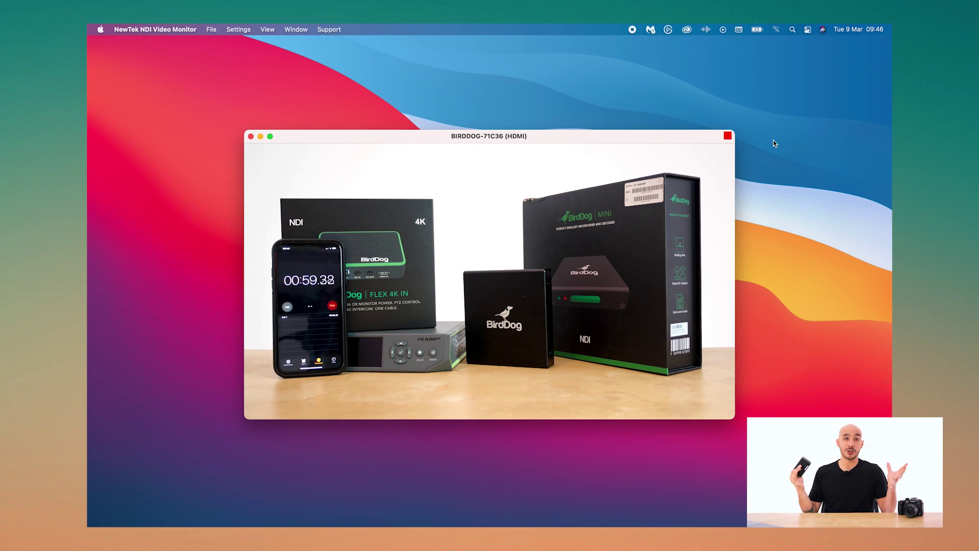
{"action": "left_click", "coordinate": [728, 137]}
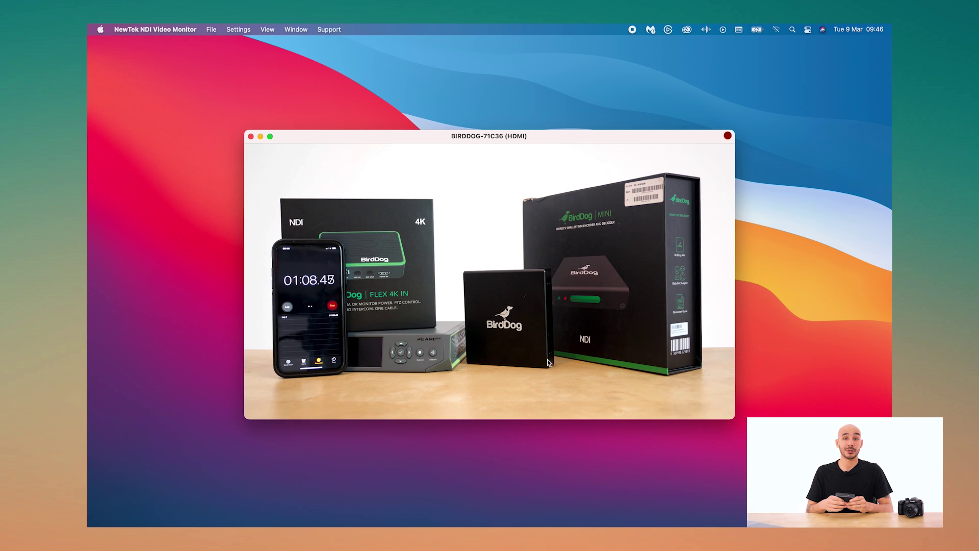
Switch to Finder, locate BIRDDOG-71C36(HDMI).mov in the Desktop folder, and choose an action for it from its file options
{"action": "left_click", "coordinate": [360, 510]}
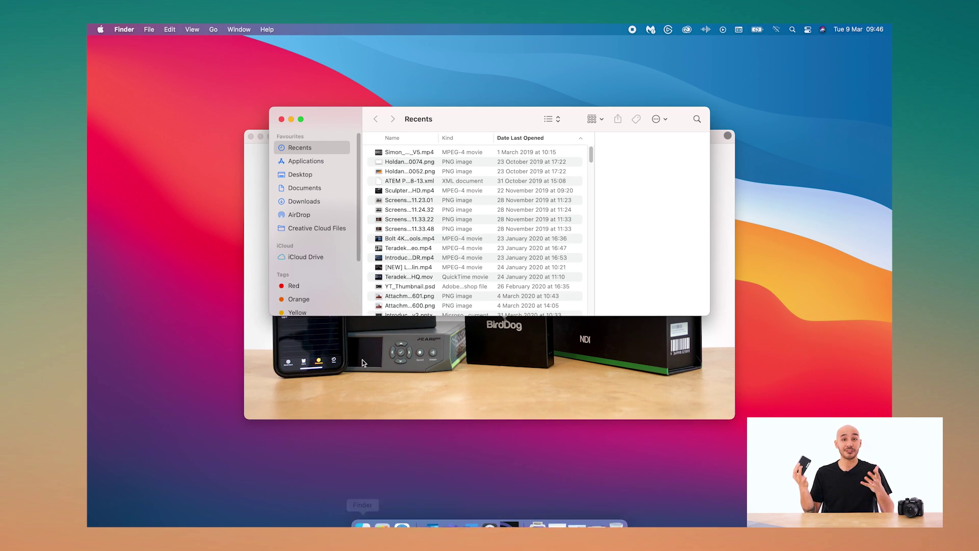
{"action": "left_click", "coordinate": [308, 177]}
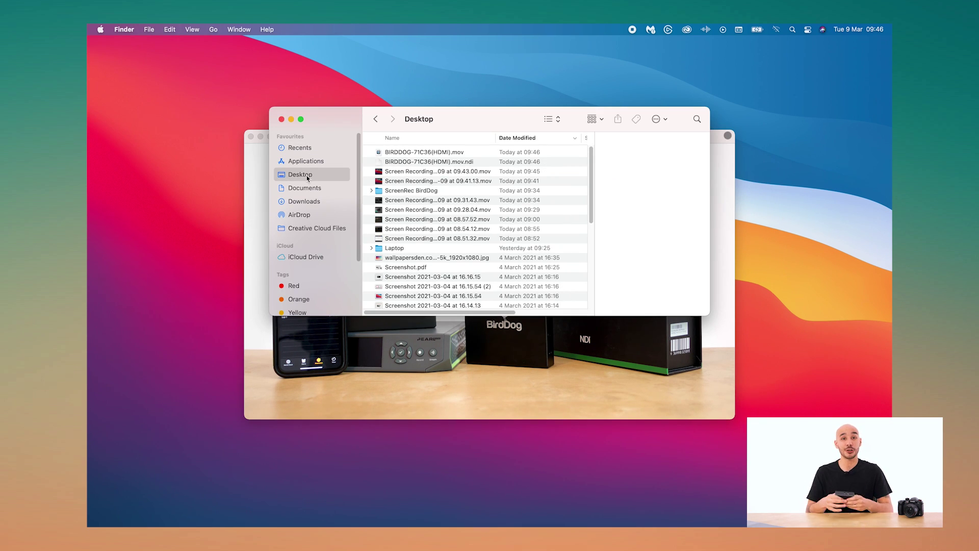
{"action": "left_click", "coordinate": [442, 153]}
{"action": "left_click", "coordinate": [443, 162]}
{"action": "left_click", "coordinate": [442, 153]}
{"action": "right_click", "coordinate": [442, 152]}
{"action": "mouse_move", "coordinate": [571, 168]}
{"action": "left_click", "coordinate": [637, 248]}
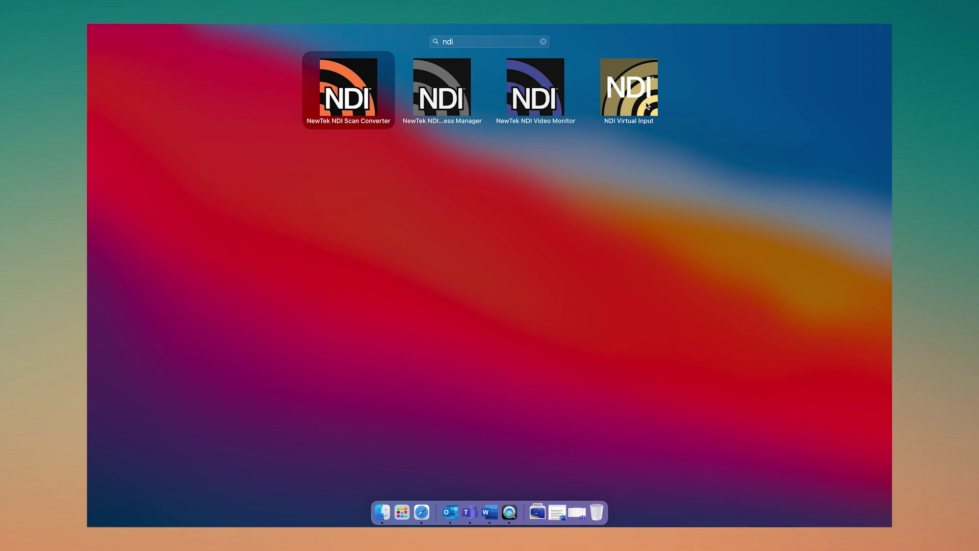
Launch NDI Virtual Input and use the HDMI feed of BIRDDOG-71C36 as its source
{"action": "left_click", "coordinate": [646, 106]}
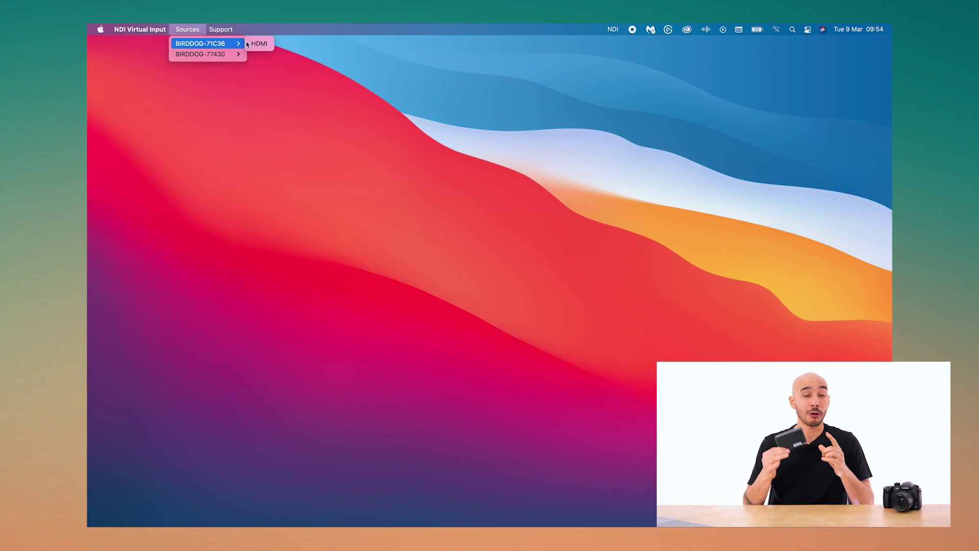
{"action": "left_click", "coordinate": [611, 29]}
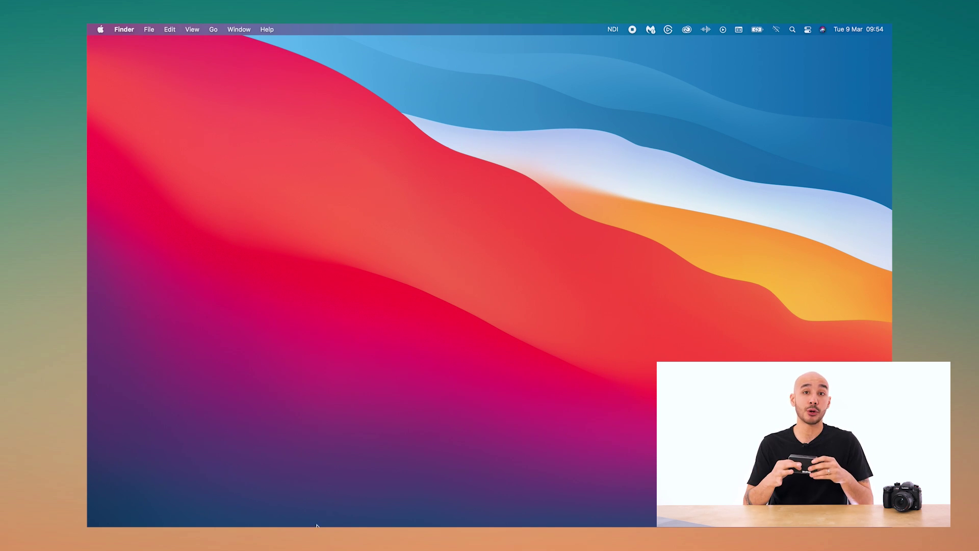
Launch Zoom and set the camera in its video preferences to NDI Video
{"action": "left_click", "coordinate": [392, 513]}
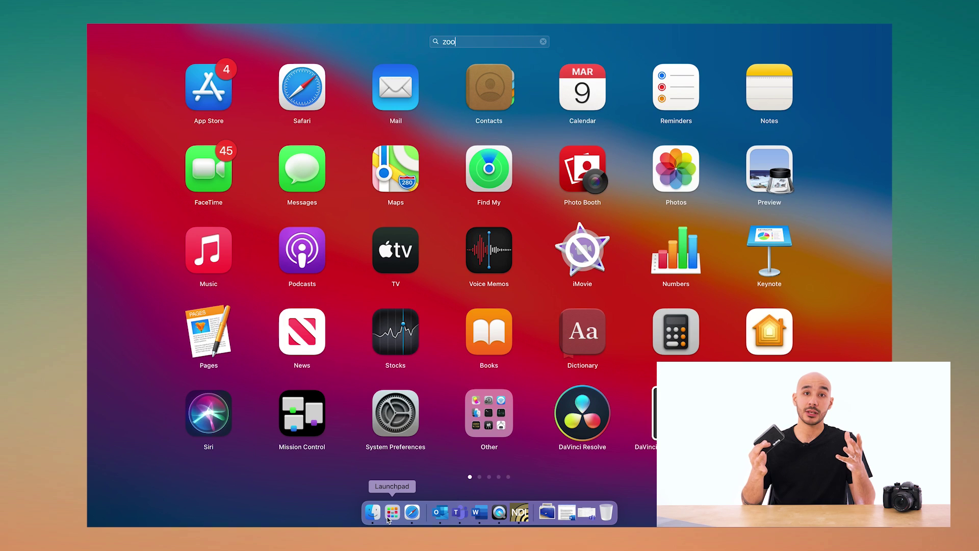
{"action": "left_click", "coordinate": [504, 116]}
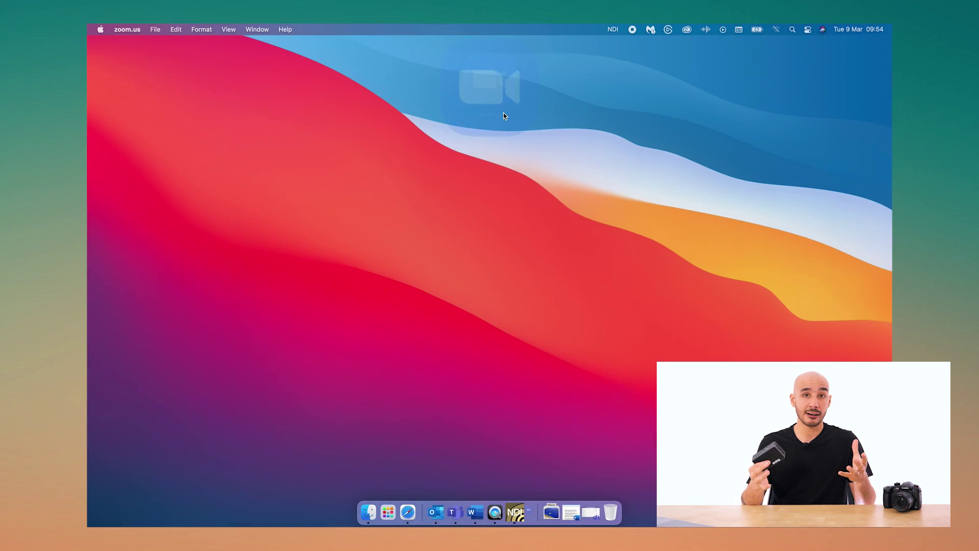
{"action": "left_click", "coordinate": [118, 29]}
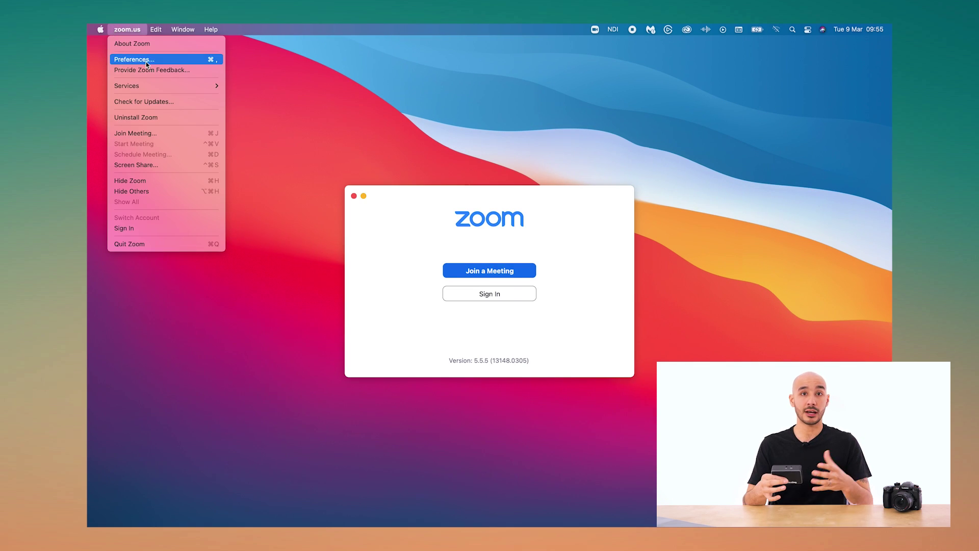
{"action": "left_click", "coordinate": [151, 59]}
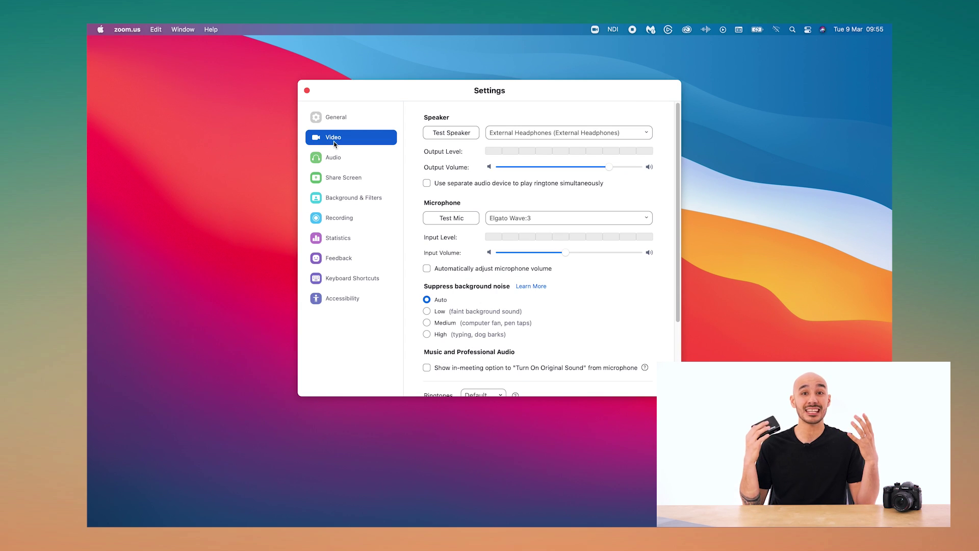
{"action": "left_click", "coordinate": [540, 274]}
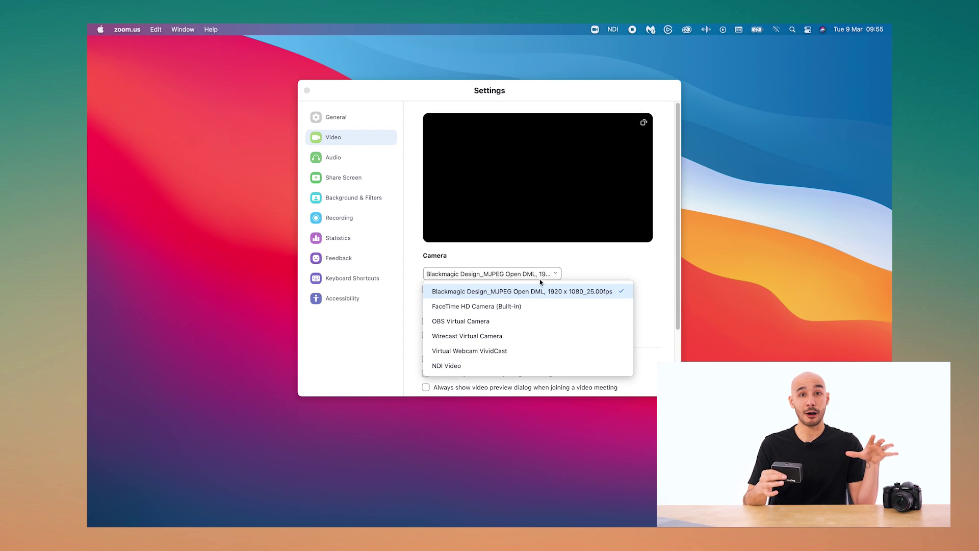
{"action": "left_click", "coordinate": [531, 365]}
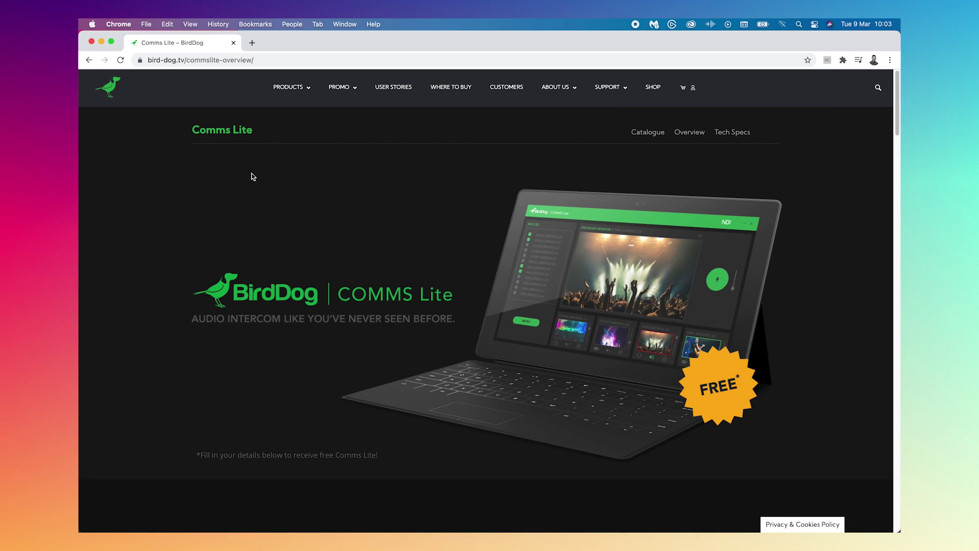
Read through the BirdDog Comms Lite overview page in Chrome
{"action": "scroll", "coordinate": [252, 177], "scroll_direction": "down", "scroll_amount": 5}
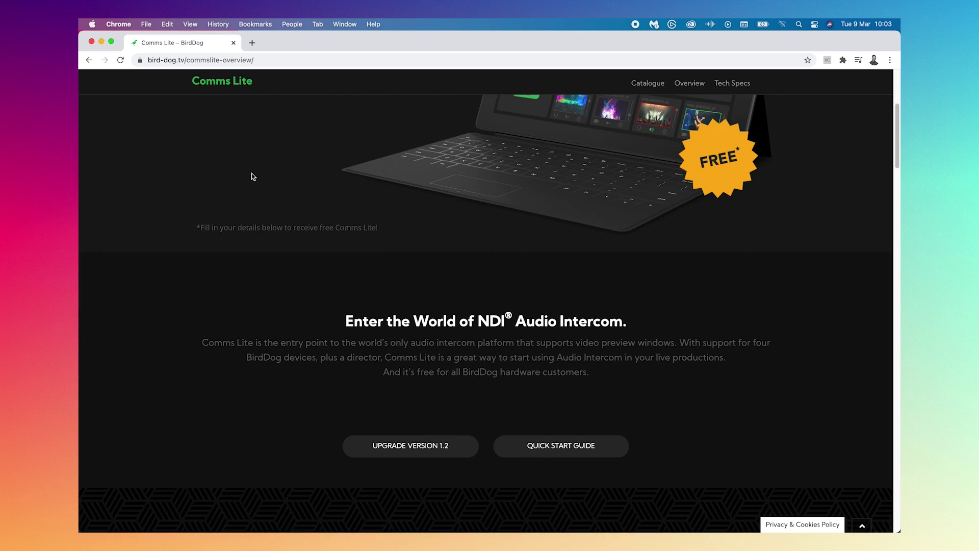
{"action": "scroll", "coordinate": [252, 177], "scroll_direction": "down", "scroll_amount": 7}
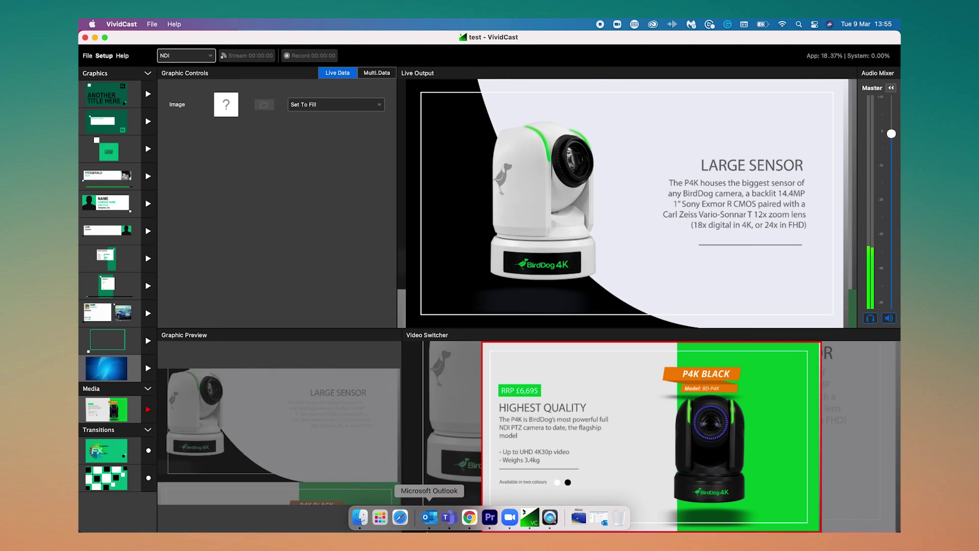
Switch from VividCast to the BirdDog Mini A/V settings in Chrome and open the list of available NDI decode sources
{"action": "left_click", "coordinate": [471, 530]}
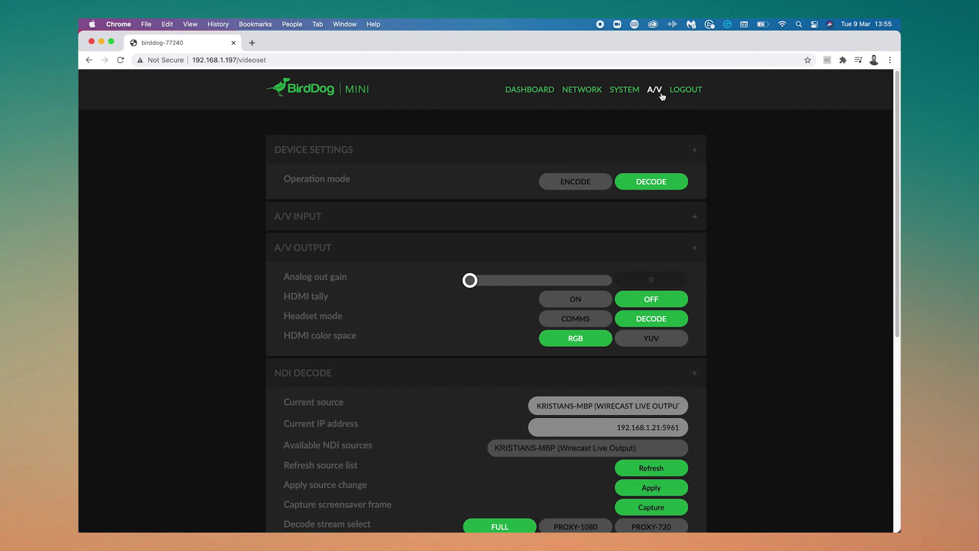
{"action": "scroll", "coordinate": [676, 325], "scroll_direction": "down", "scroll_amount": 3}
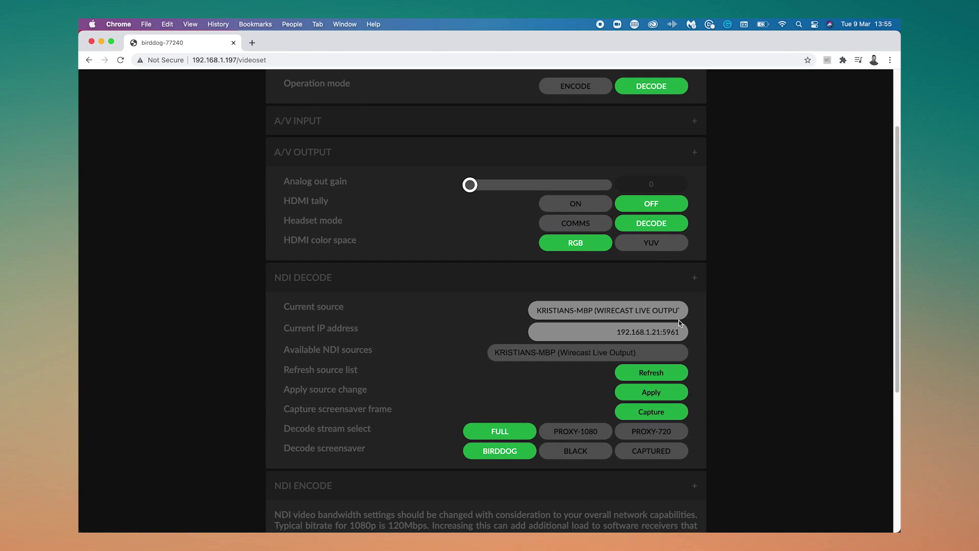
{"action": "left_click", "coordinate": [669, 351]}
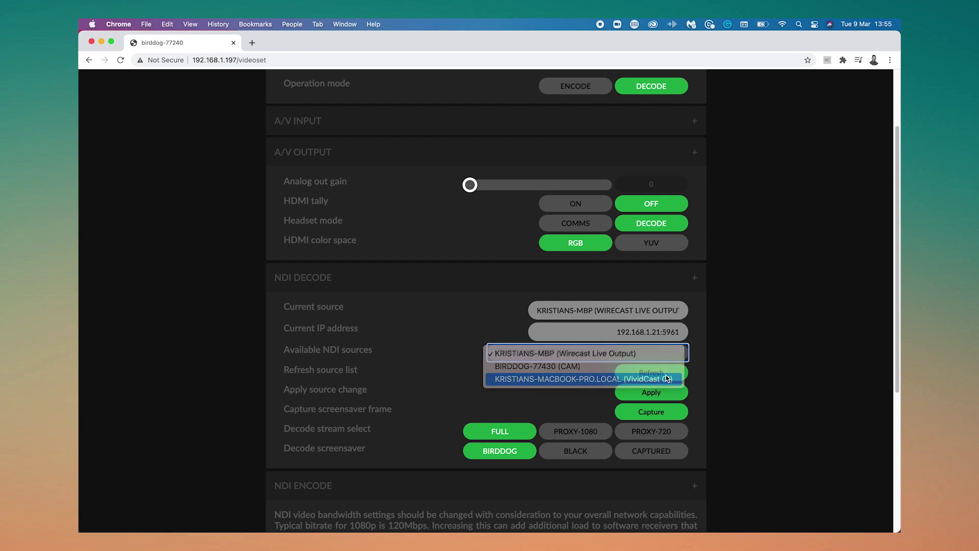